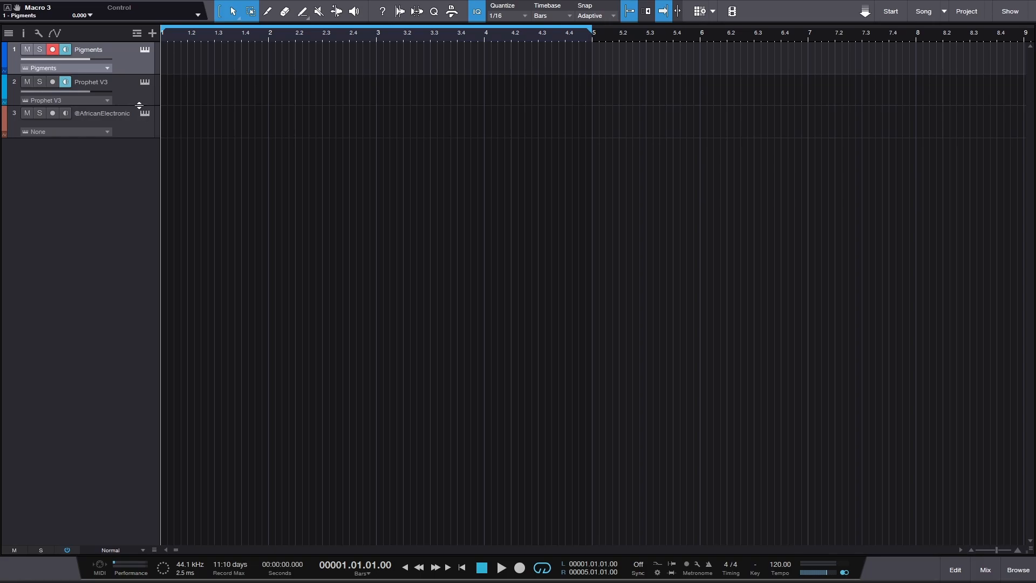
- Open the Pigments instrument on track 1 to review its sequencer pattern, and close it again
left_click(142, 49)
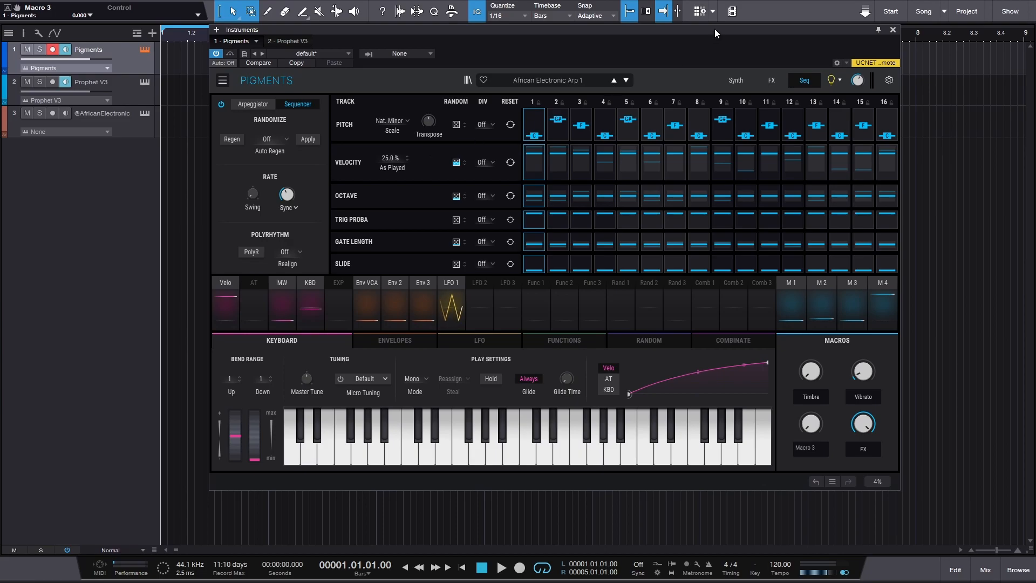
left_click(892, 30)
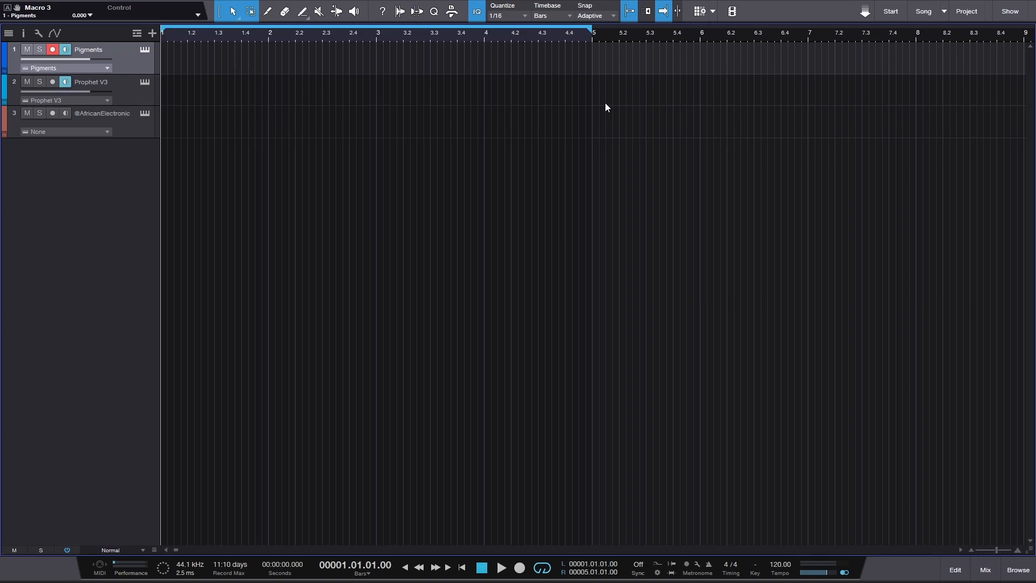
left_click(144, 49)
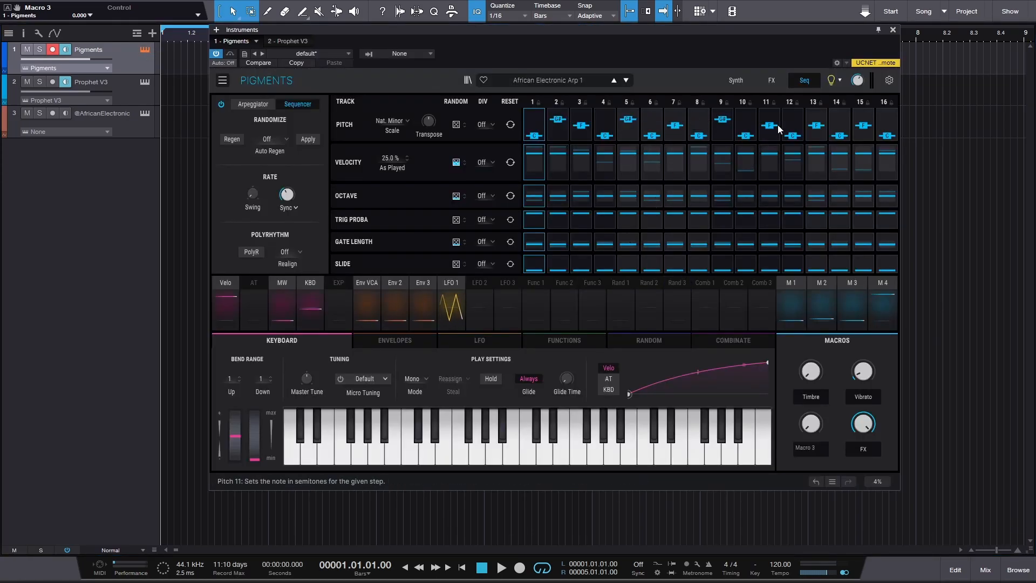
left_click(893, 30)
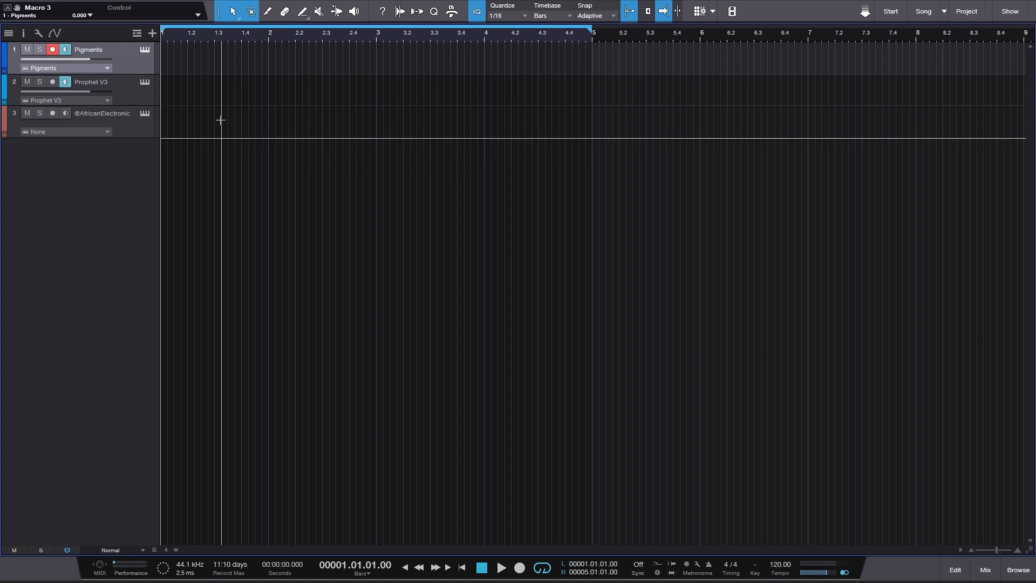
- Select the Prophet V3 track, open its instrument to view the synth, and close it again
left_click(128, 84)
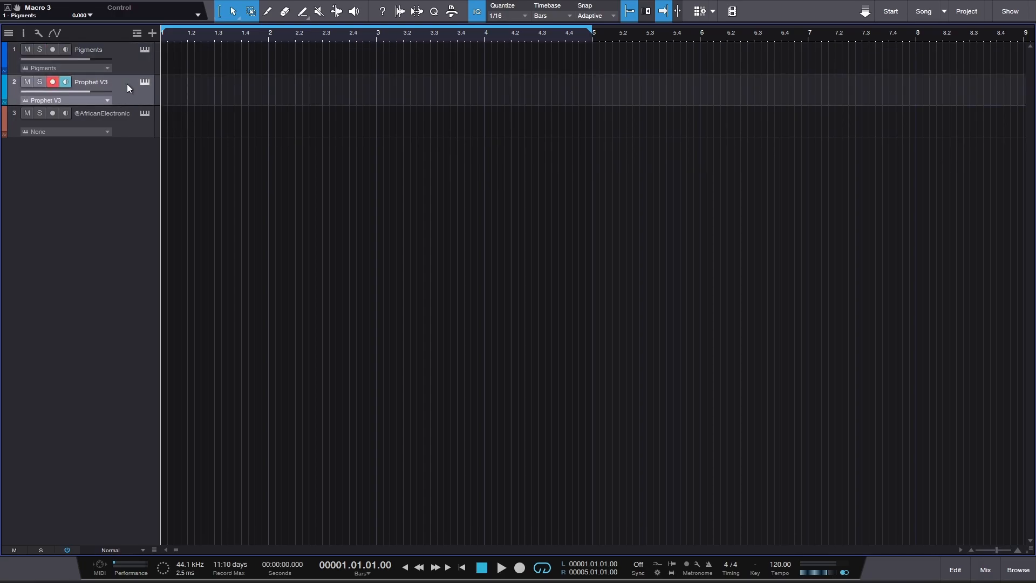
left_click(144, 83)
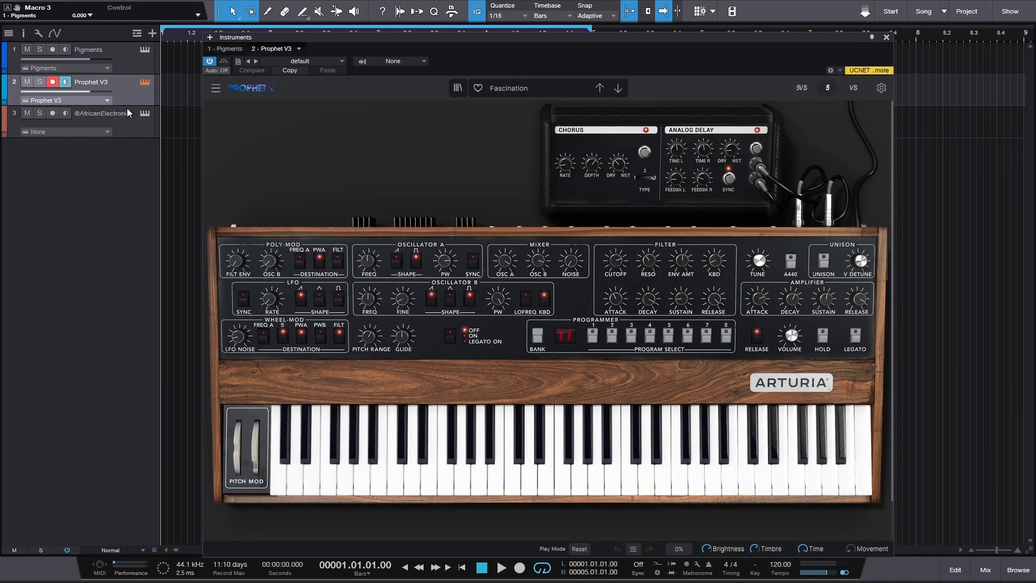
left_click(886, 37)
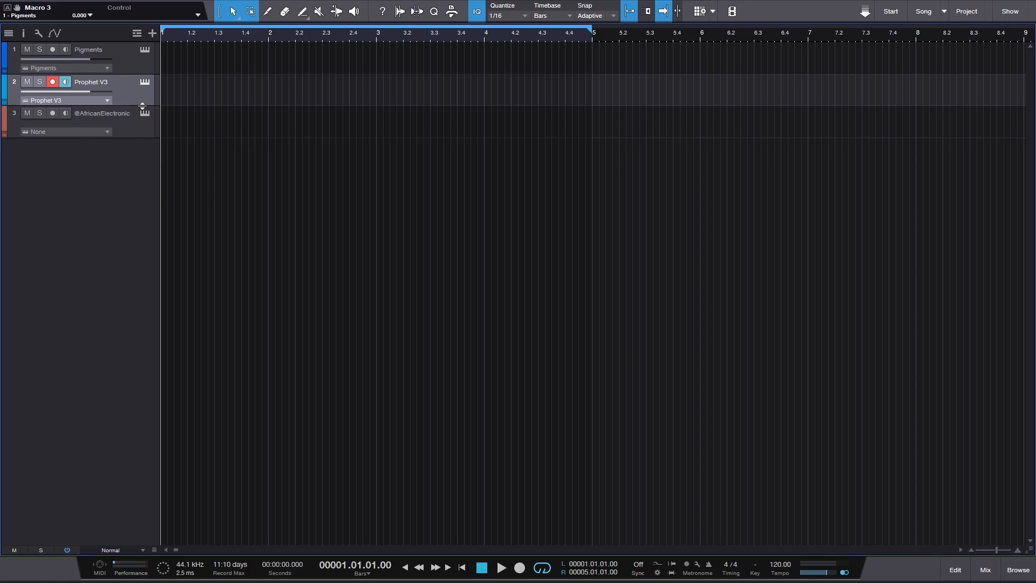
- Enlarge the Prophet V3 track to reveal its routing and set its instrument input to Pigments
left_click_drag(143, 106, 130, 124)
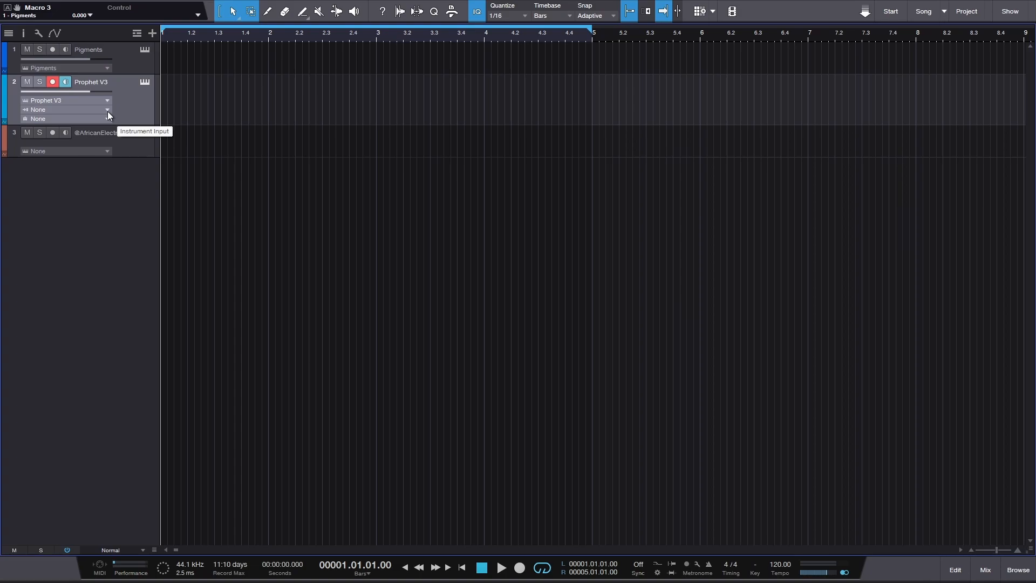
left_click(108, 111)
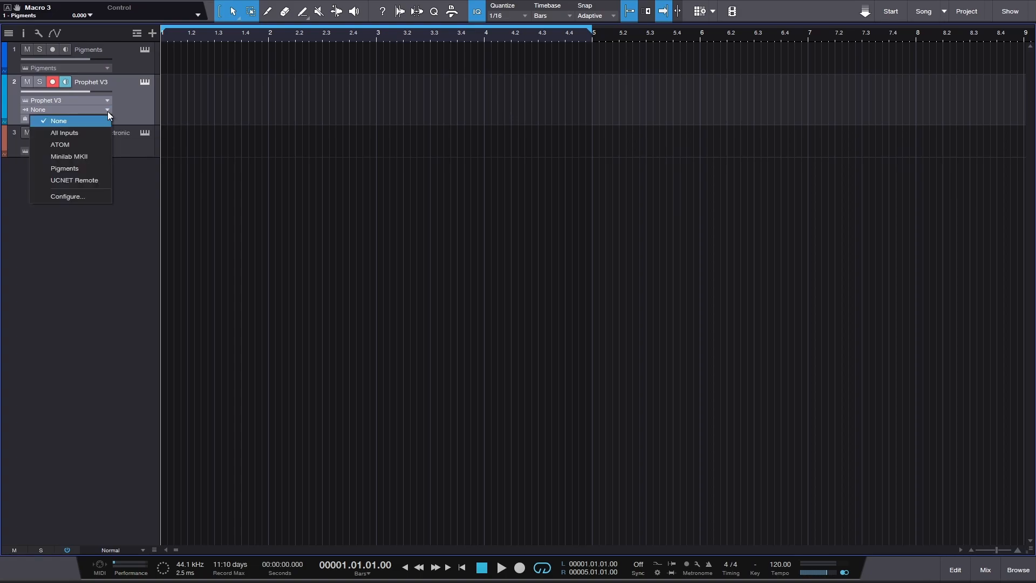
left_click(90, 173)
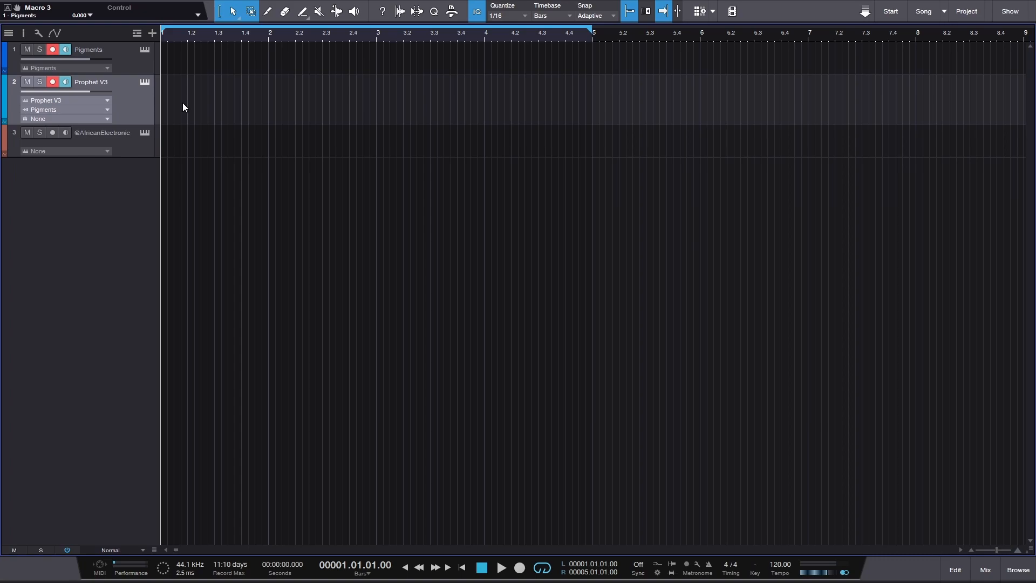
- Create a part on the Pigments track from bar 1 to bar 5 and fill it with one F2 note extended to the part end
double_click(165, 65)
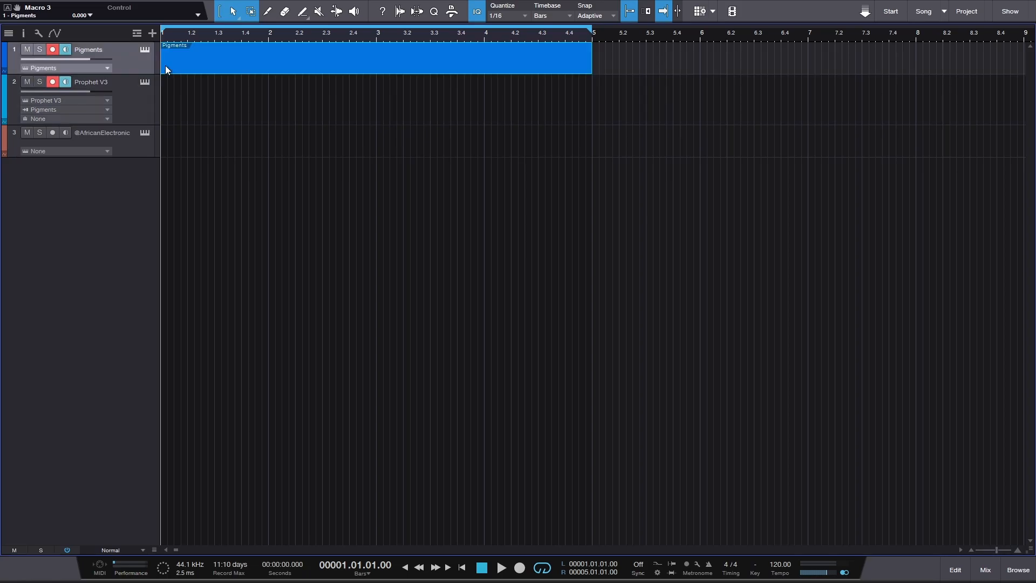
double_click(241, 66)
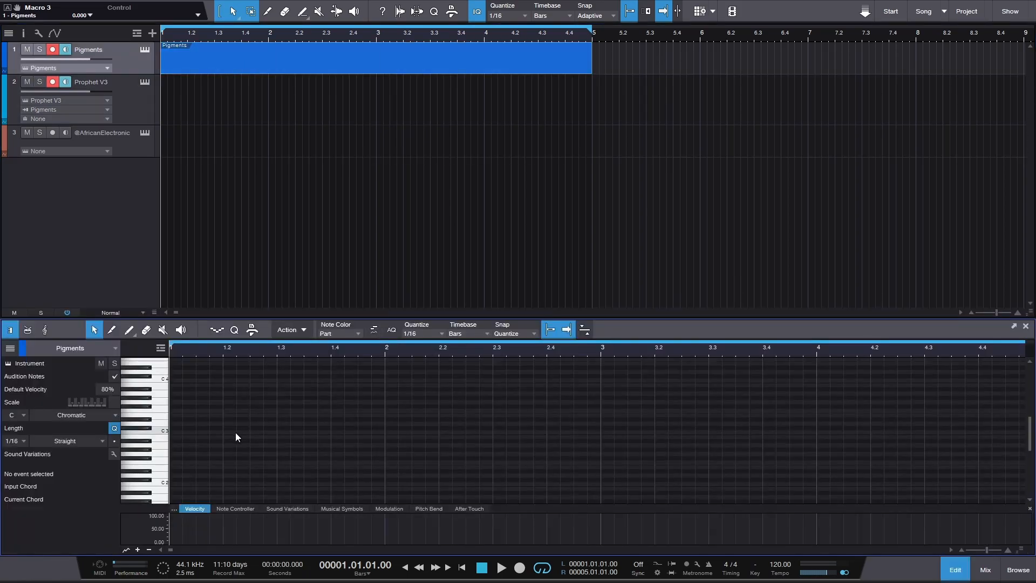
double_click(174, 464)
left_click_drag(180, 446, 170, 472)
right_click(176, 462)
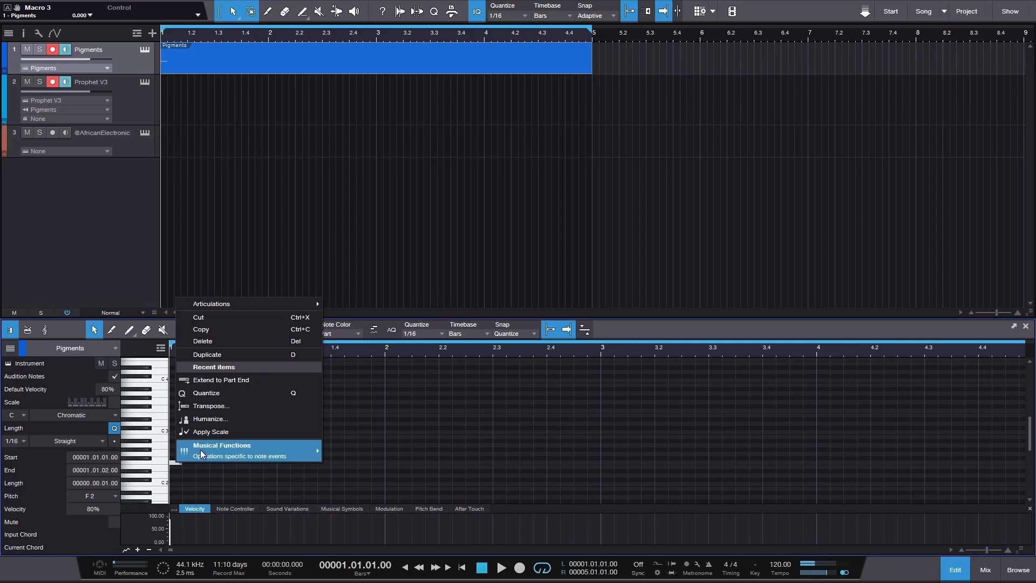
left_click(241, 378)
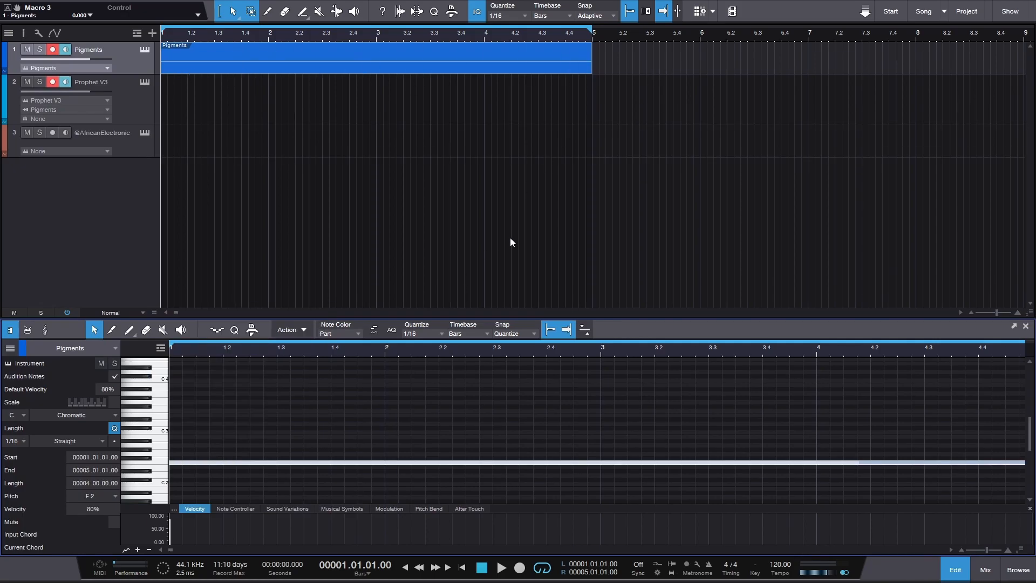
- Play the held Pigments note to hear its sequencer driving Prophet V3, and stop playback
key("space")
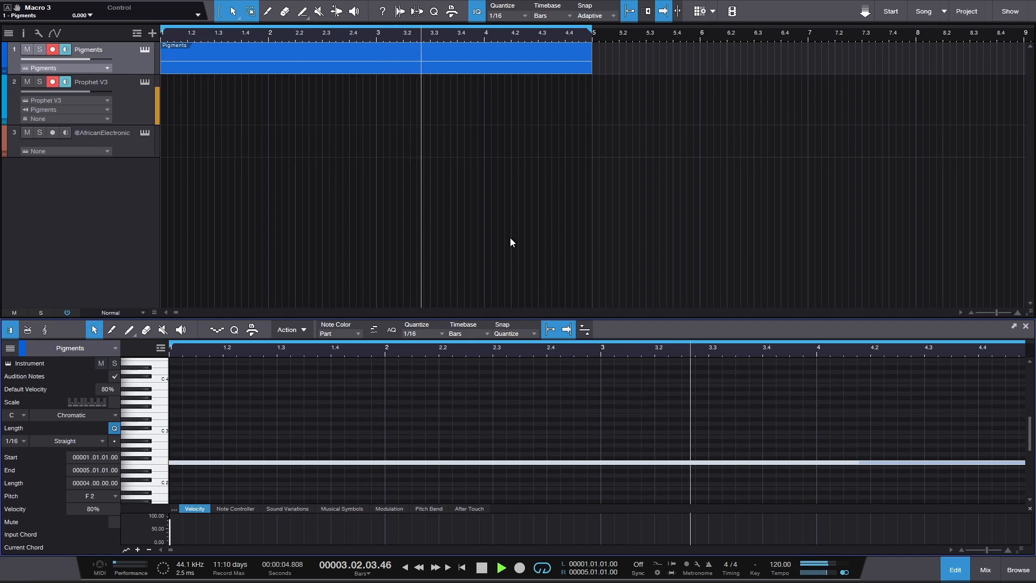
key("space")
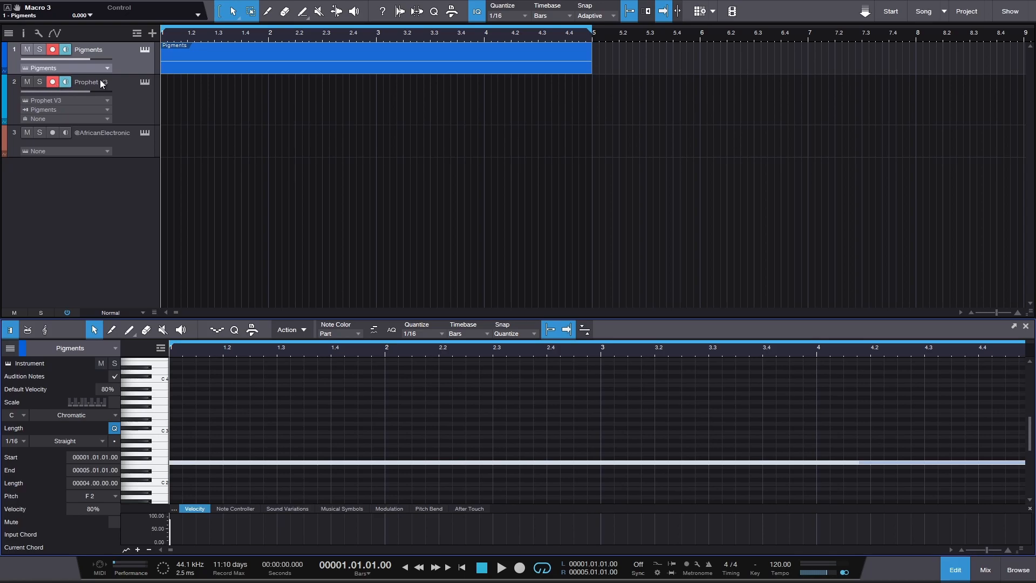
- Disarm recording on the Pigments track but keep its monitoring on, and record the sequencer's notes onto the Prophet V3 track
left_click(51, 50)
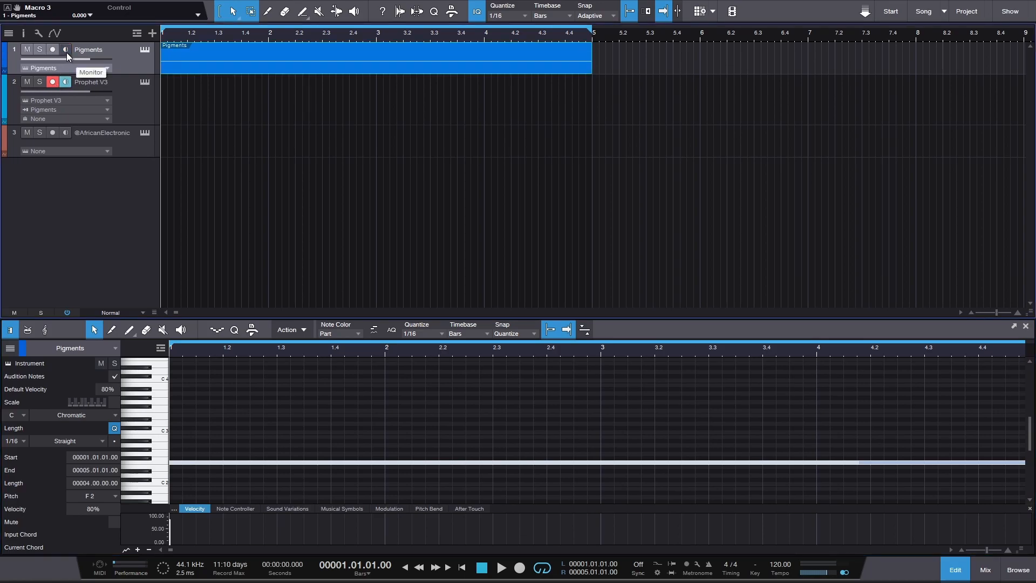
left_click(65, 51)
left_click(519, 568)
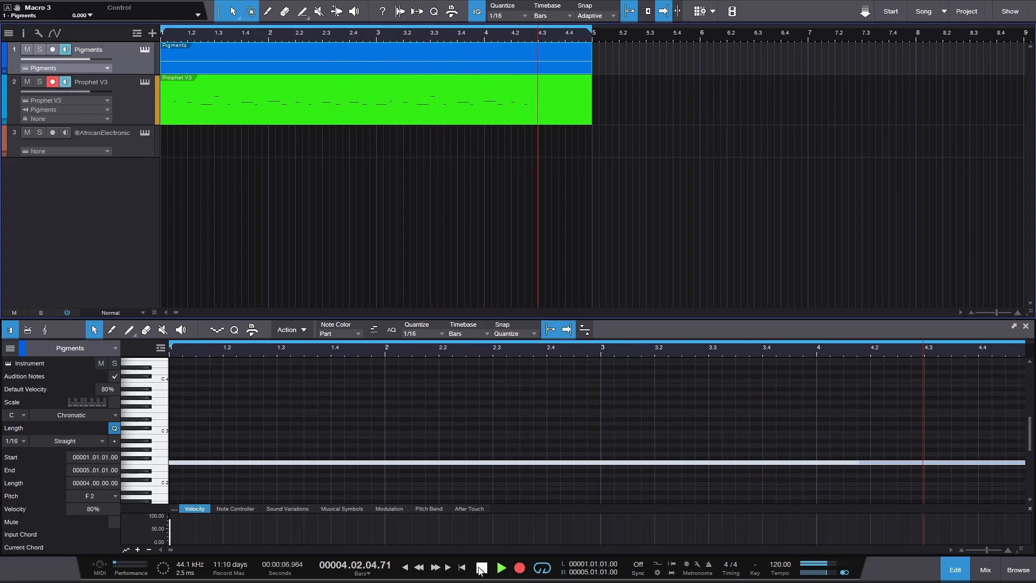
left_click(481, 569)
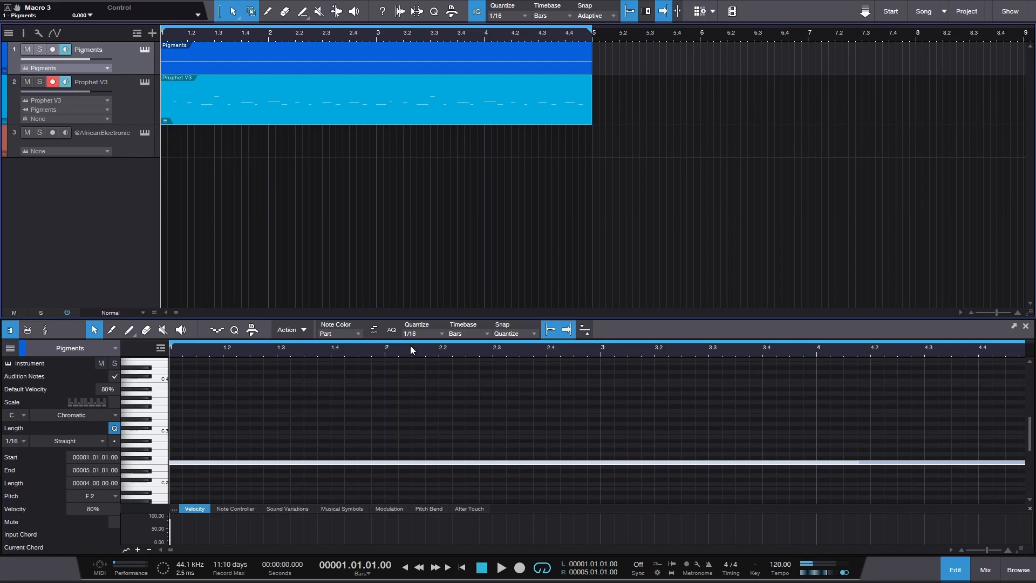
- Select the recorded Prophet V3 part, mute the Pigments track, and set the Prophet V3 track's instrument input to None
left_click(438, 115)
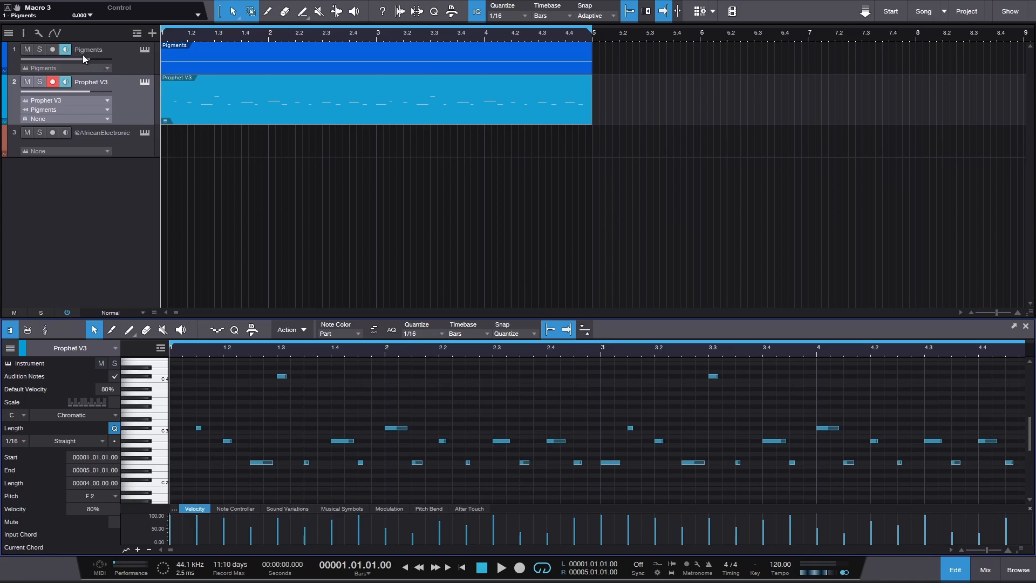
left_click(27, 50)
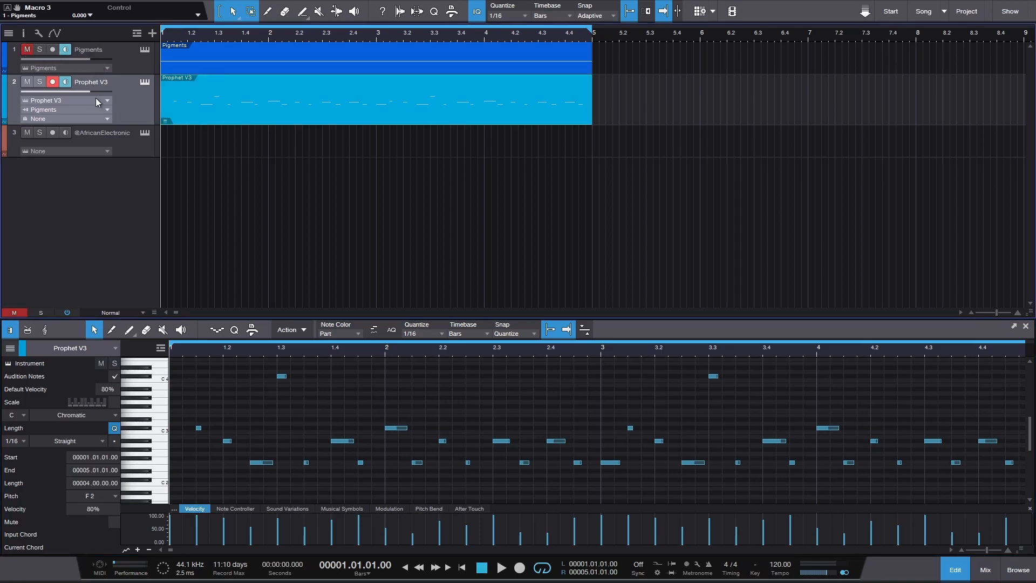
left_click(102, 110)
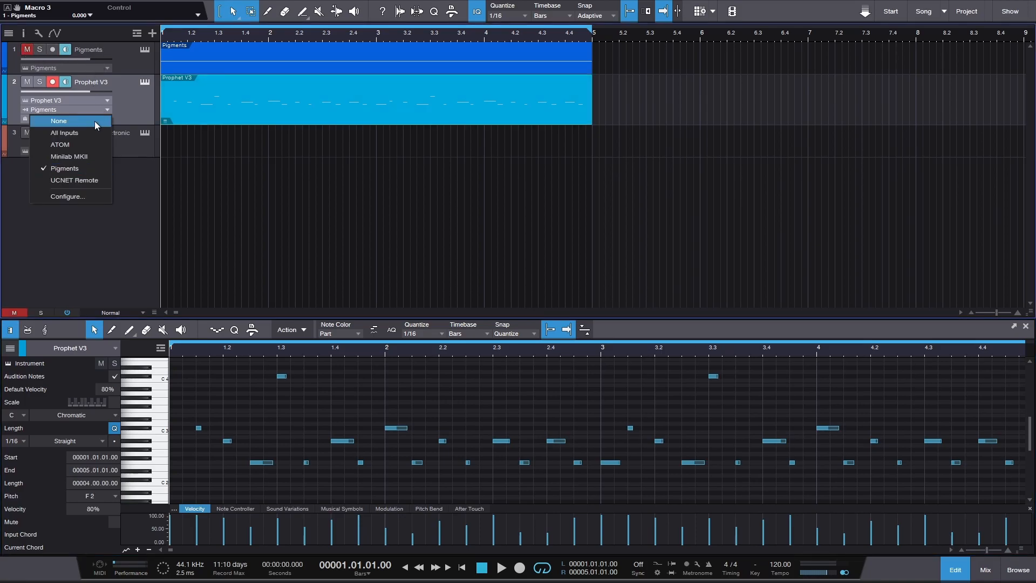
left_click(95, 121)
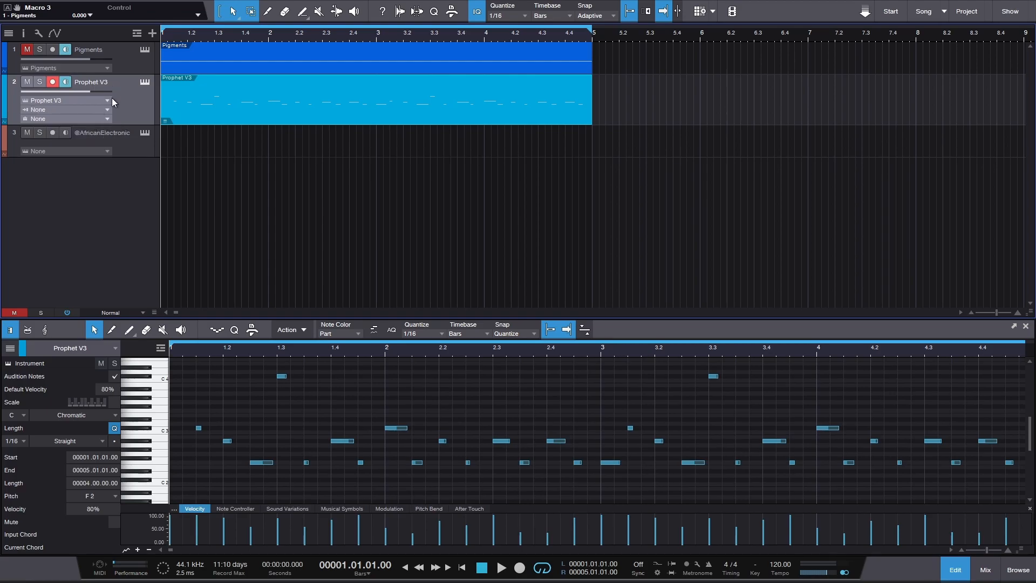
- Play back the recorded Prophet V3 part and switch it to Take 1
key("space")
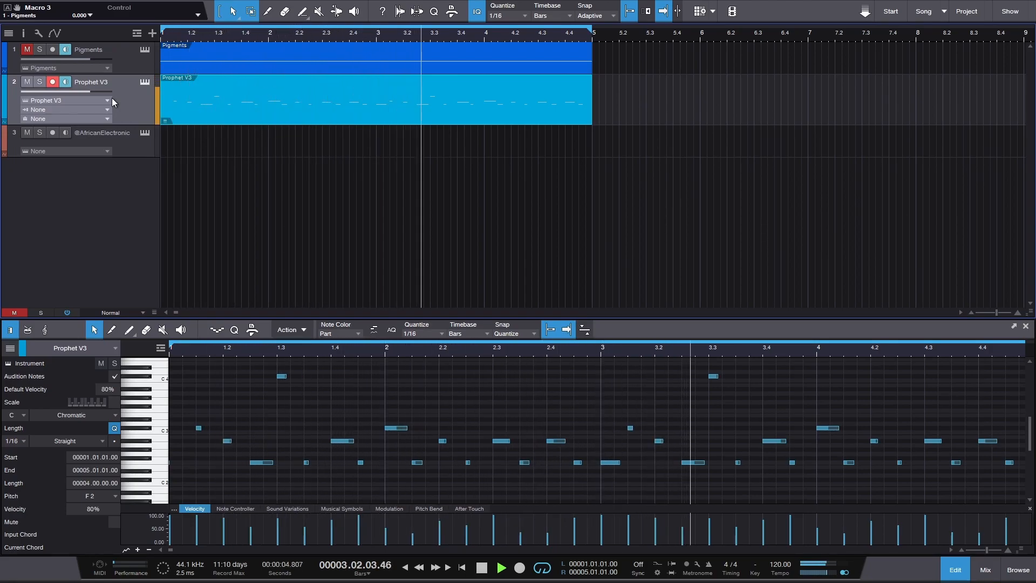
left_click(167, 121)
left_click(177, 139)
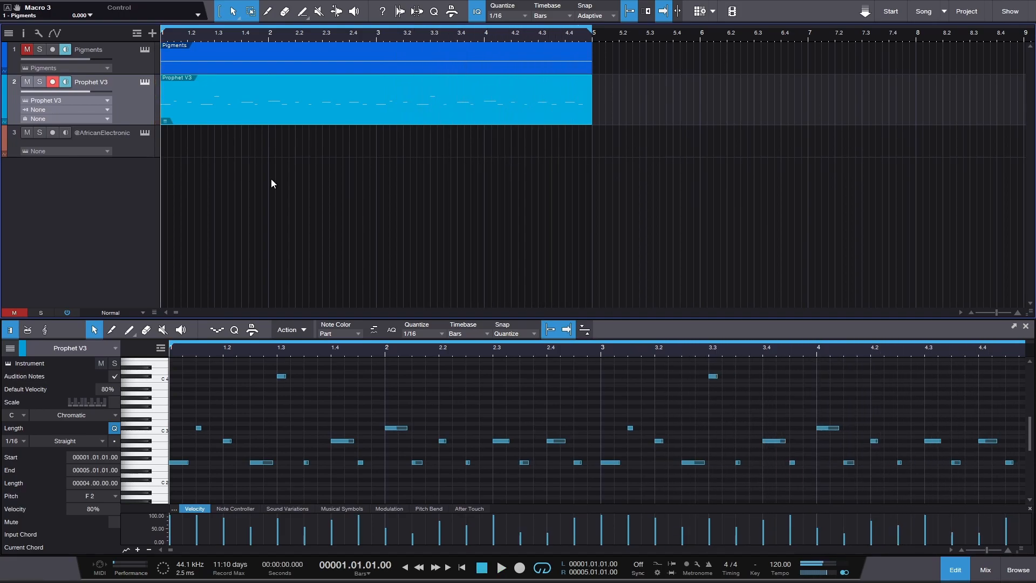
- Switch the Prophet V3 part to Take 2 to compare its notes, and return to Take 1
left_click(164, 122)
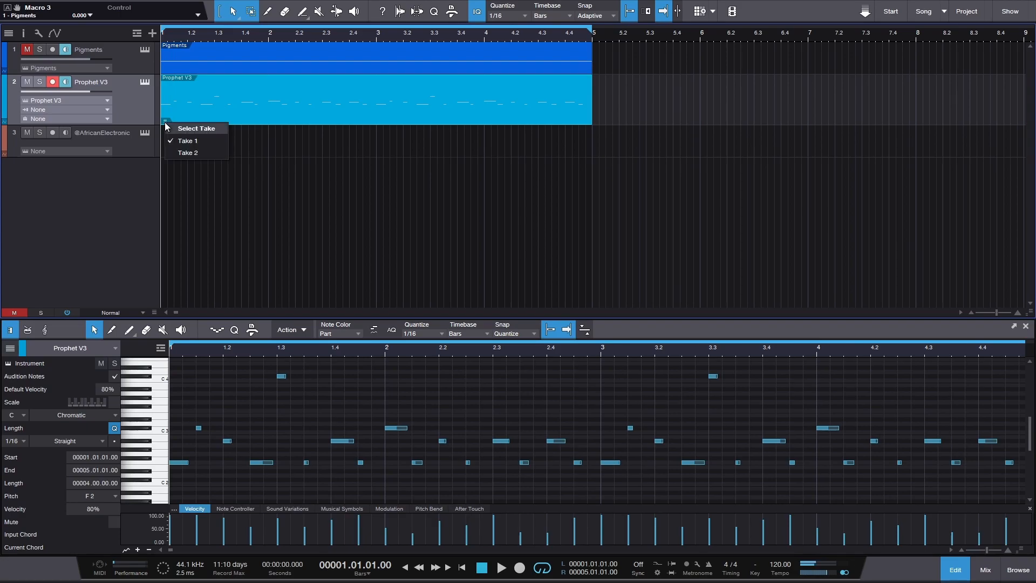
left_click(187, 153)
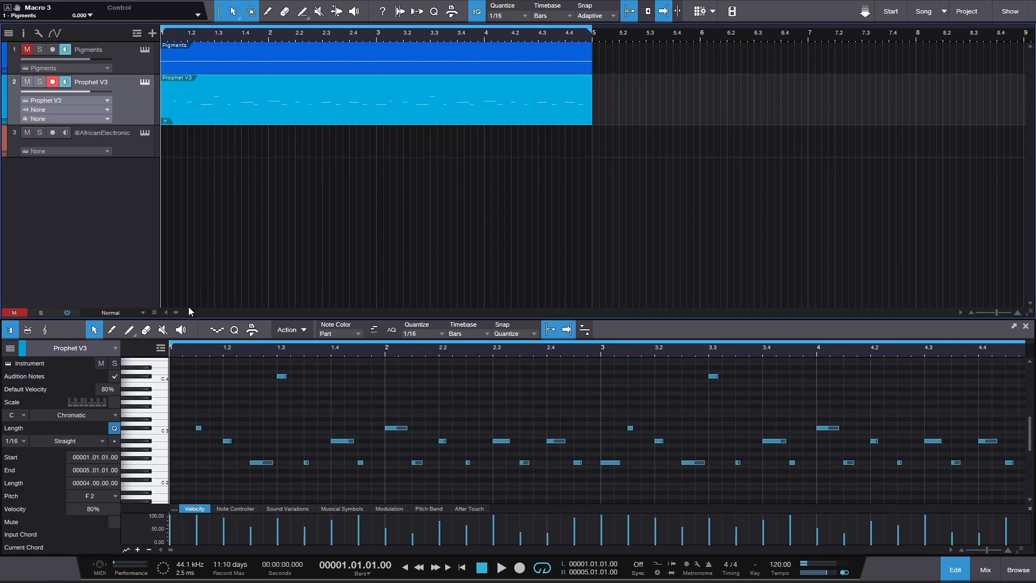
scroll(186, 448, "down", 2)
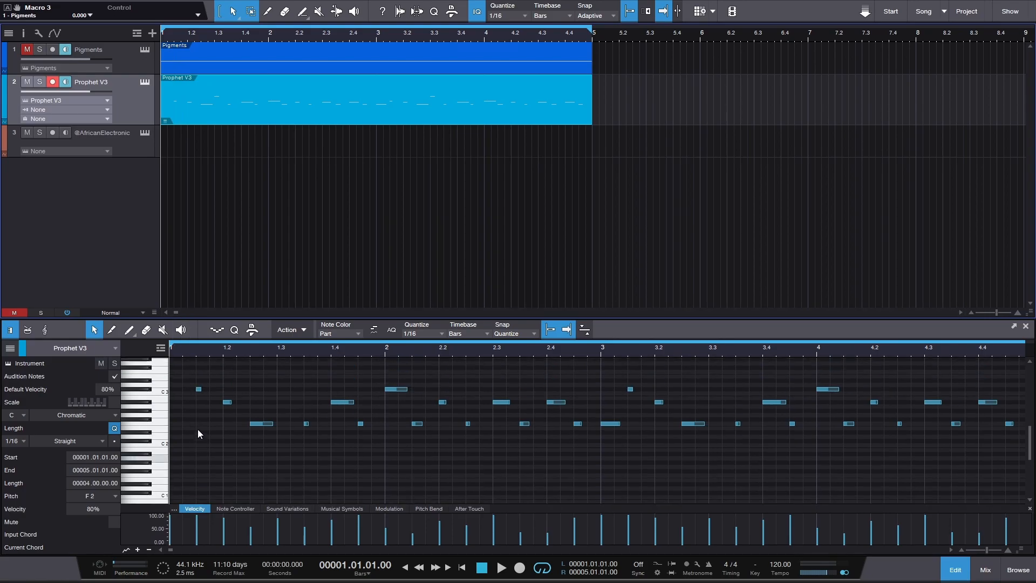
left_click(164, 123)
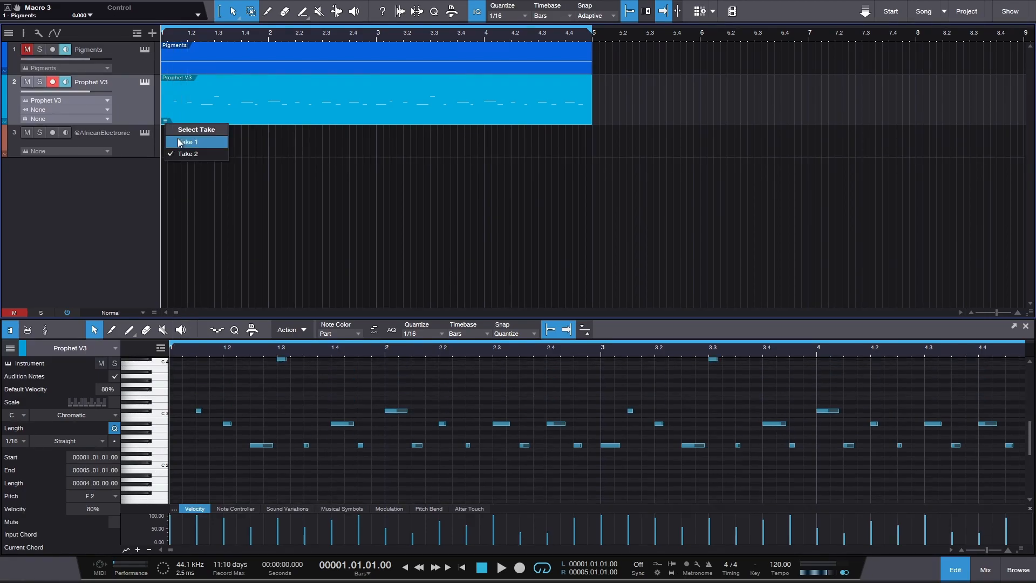
left_click(186, 141)
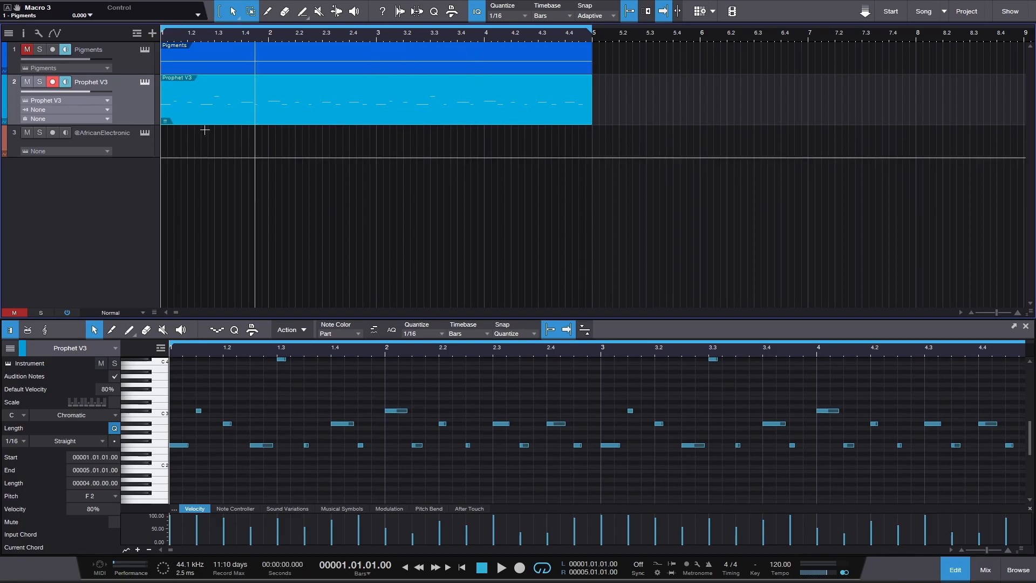
- Trim the Prophet V3 part at both ends to a two-beat segment and place it at the start of bar 1
left_click_drag(163, 114, 201, 112)
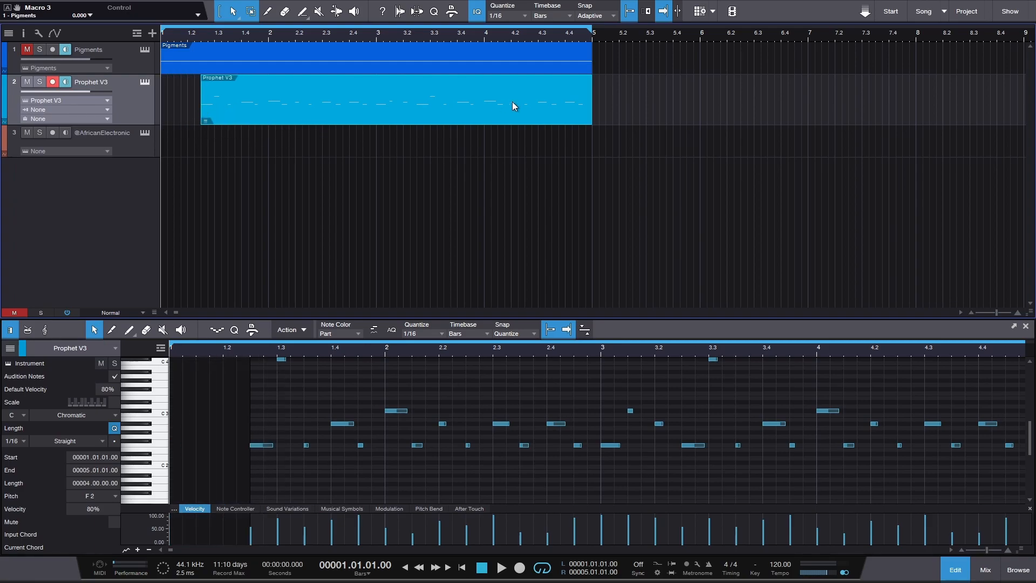
left_click_drag(590, 102, 186, 119)
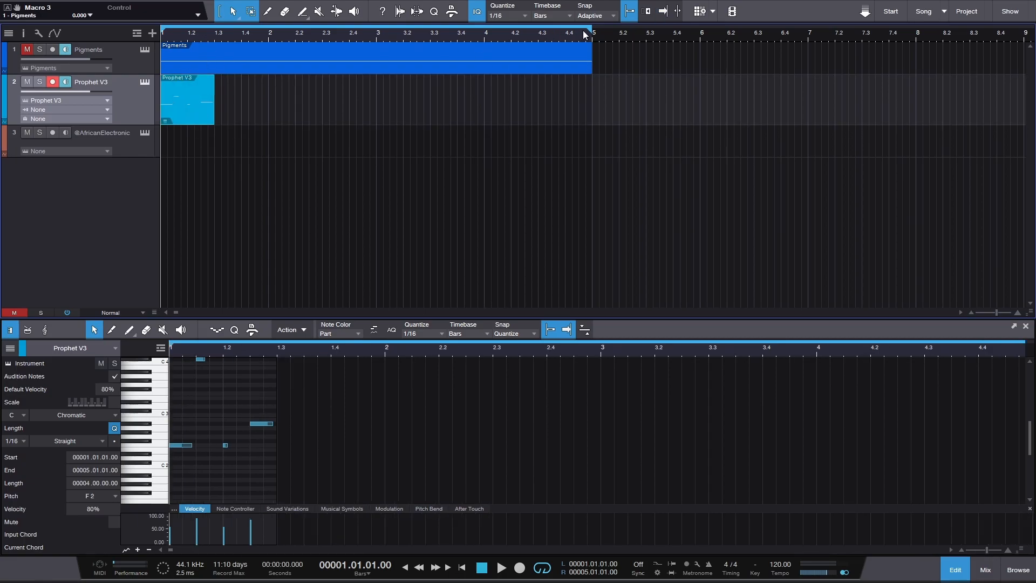
- Shorten the loop range to end at 1.3 and play the trimmed Prophet V3 segment in the loop
left_click_drag(589, 31, 215, 32)
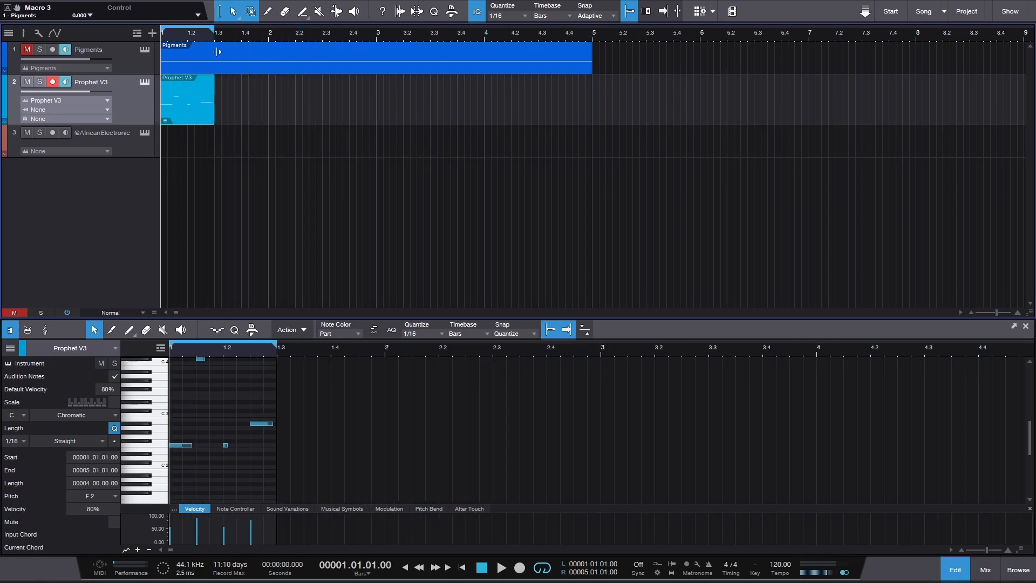
key("space")
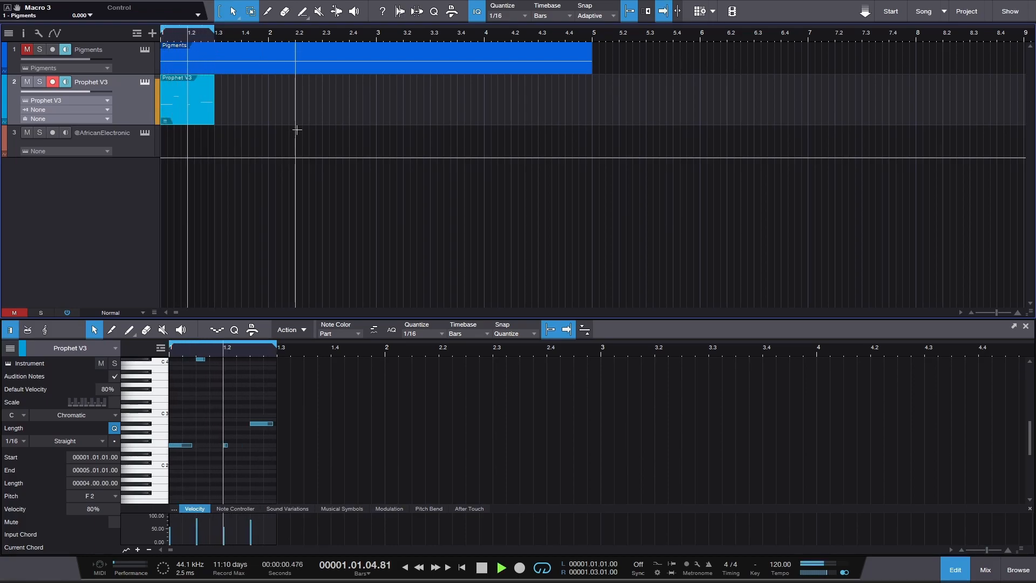
scroll(217, 427, "up", 2)
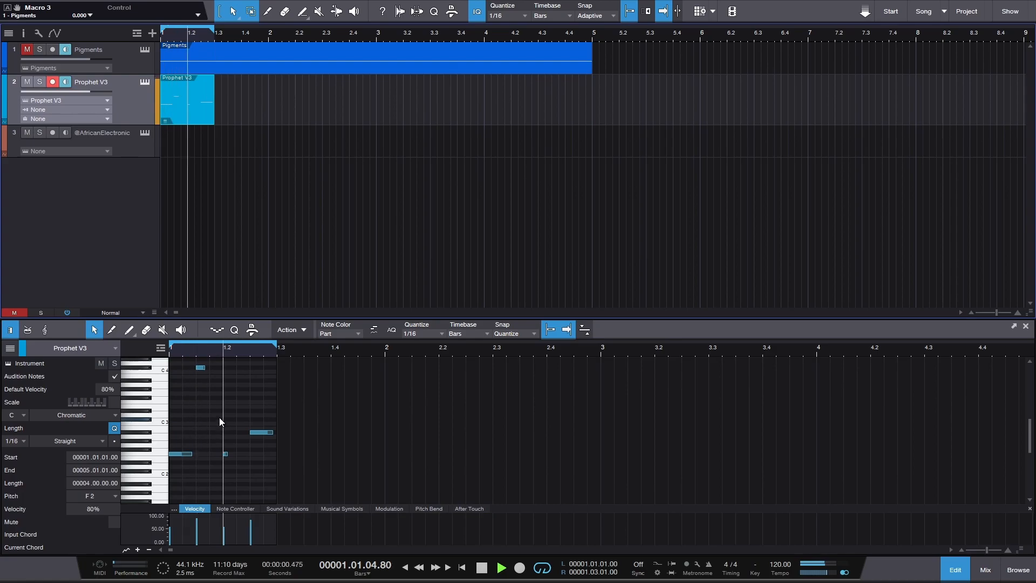
- Show the Prophet V3 instrument and load the Old Scool Tek preset from the Lead presets
left_click(145, 82)
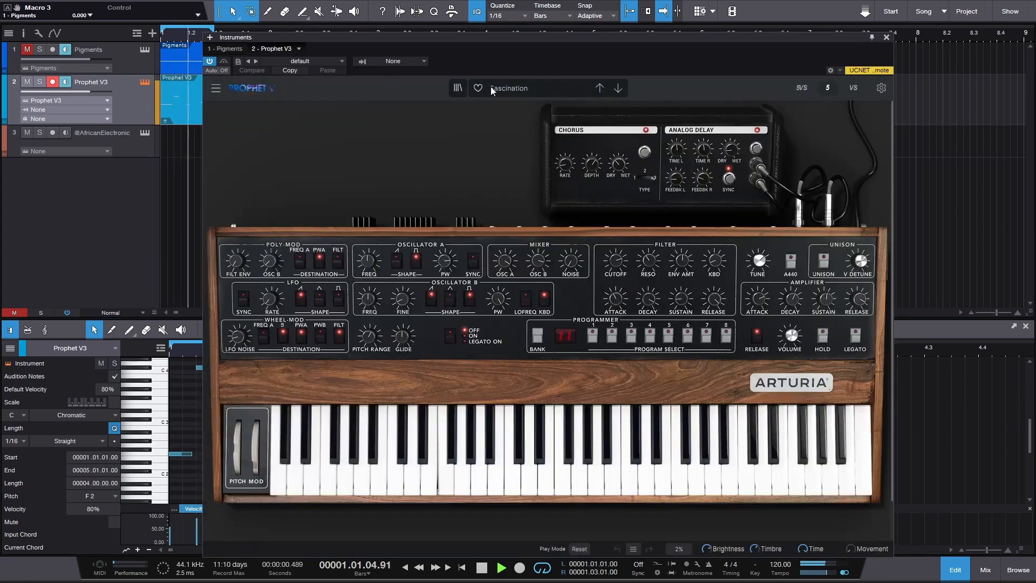
left_click(506, 90)
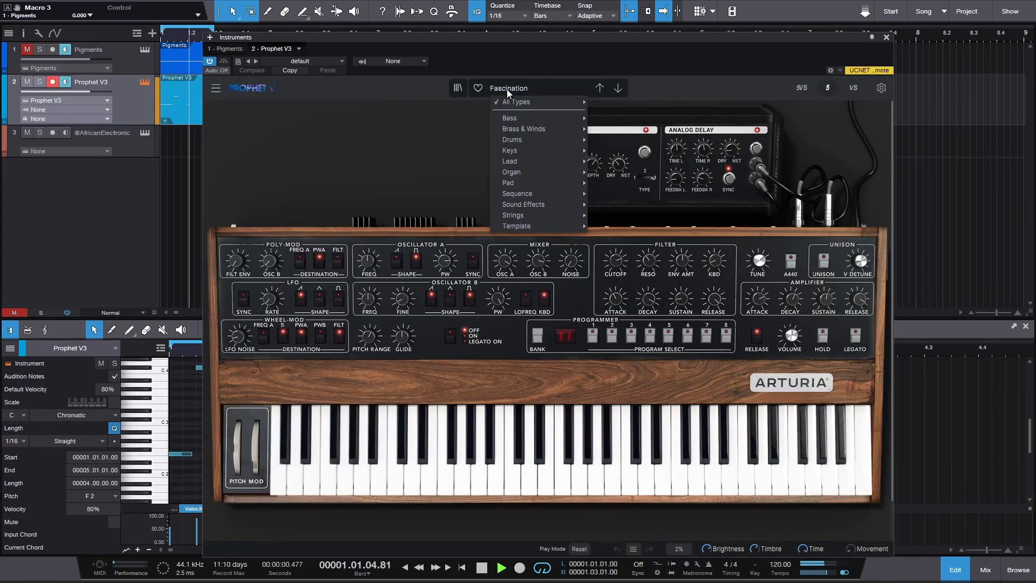
mouse_move(518, 155)
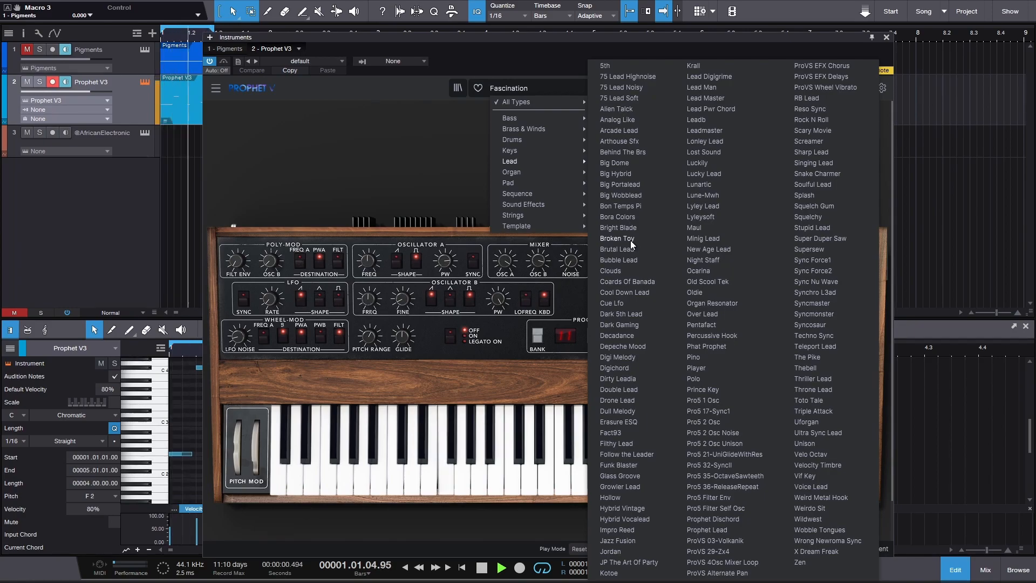
left_click(699, 281)
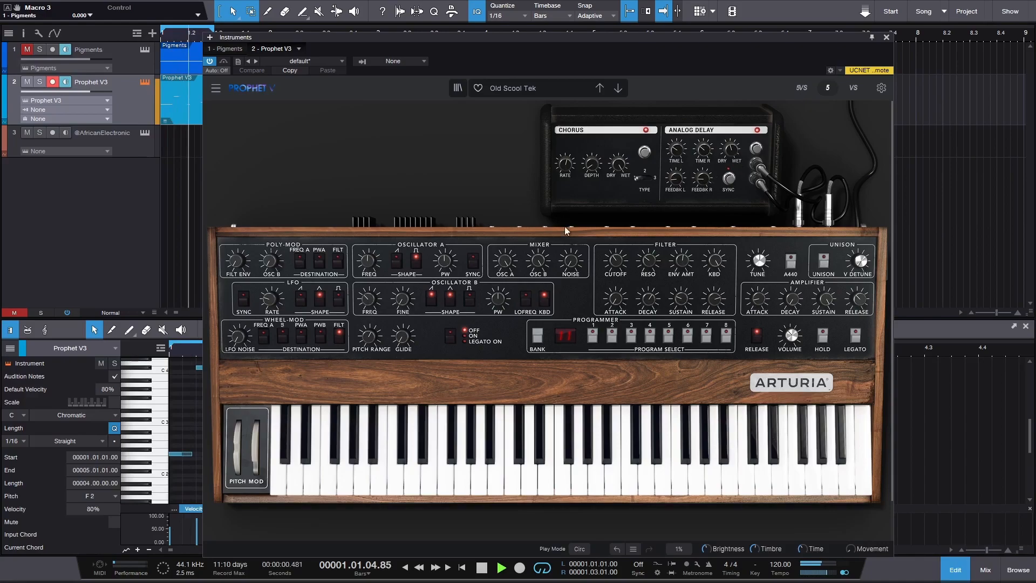
- Set the Prophet V3 filter cutoff to about 0.581, move the modulation wheel during the loop, and stop playback
mouse_move(623, 274)
left_mouse_down()
mouse_move(622, 265)
mouse_move(623, 283)
mouse_move(623, 272)
left_mouse_up()
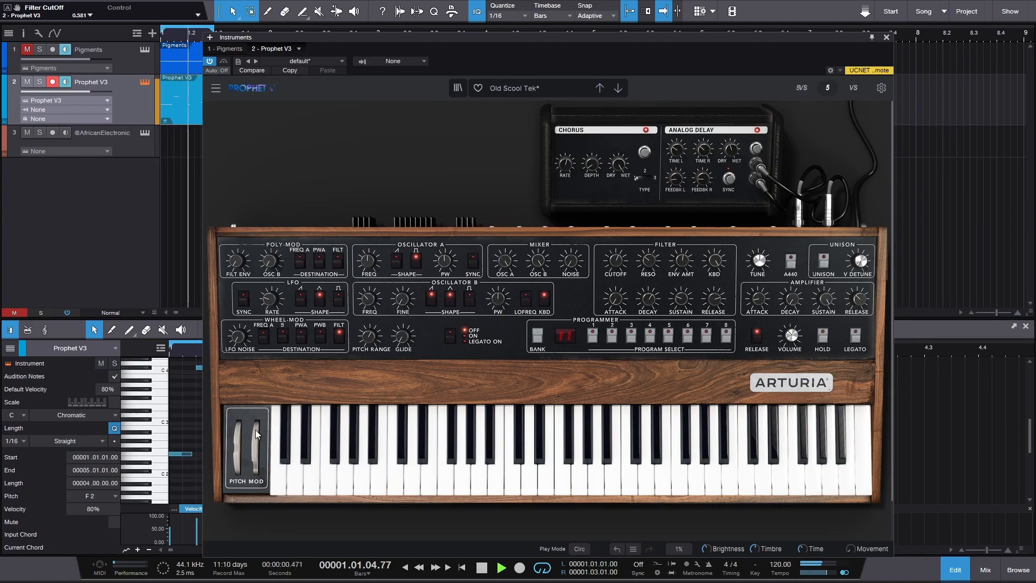
mouse_move(258, 439)
left_mouse_down()
mouse_move(256, 449)
mouse_move(256, 410)
mouse_move(256, 452)
left_mouse_up()
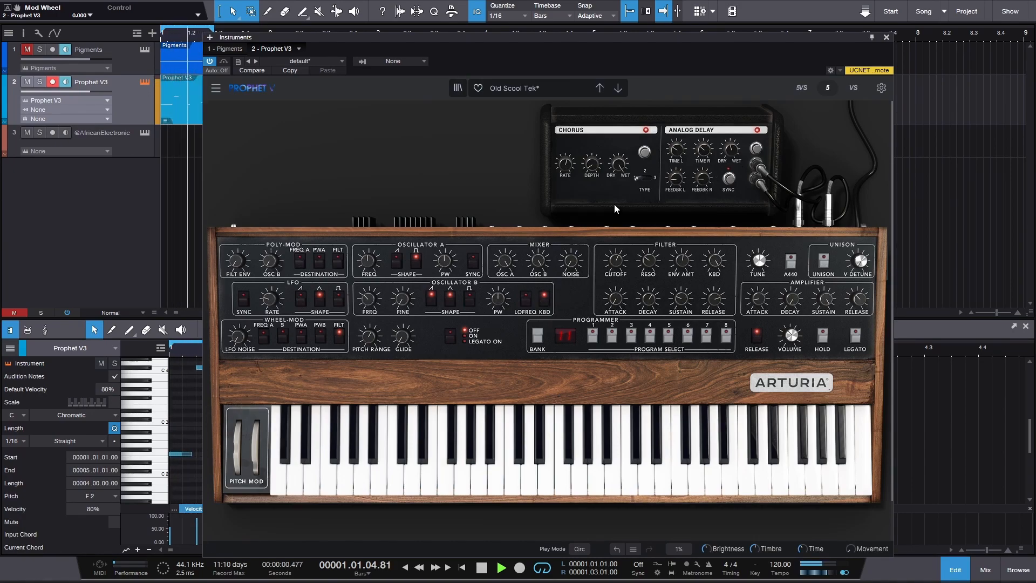
key("space")
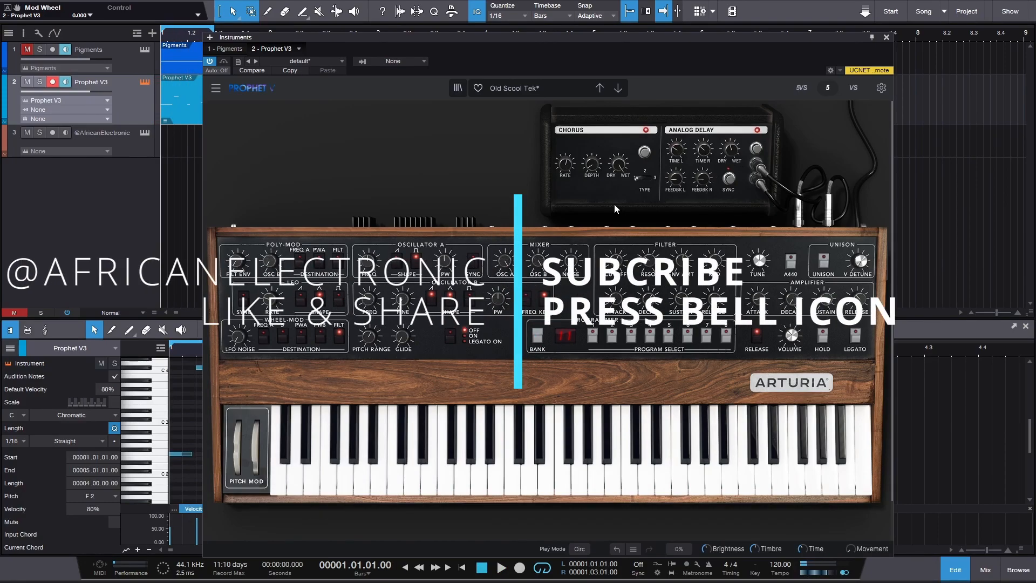